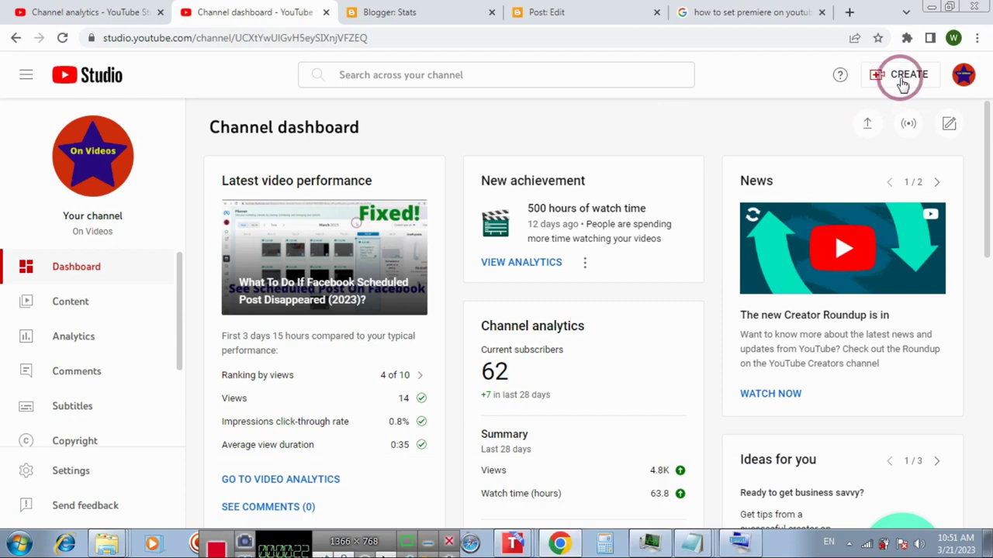
Step: Start a new video upload from Create, then close the upload window without uploading
click(902, 82)
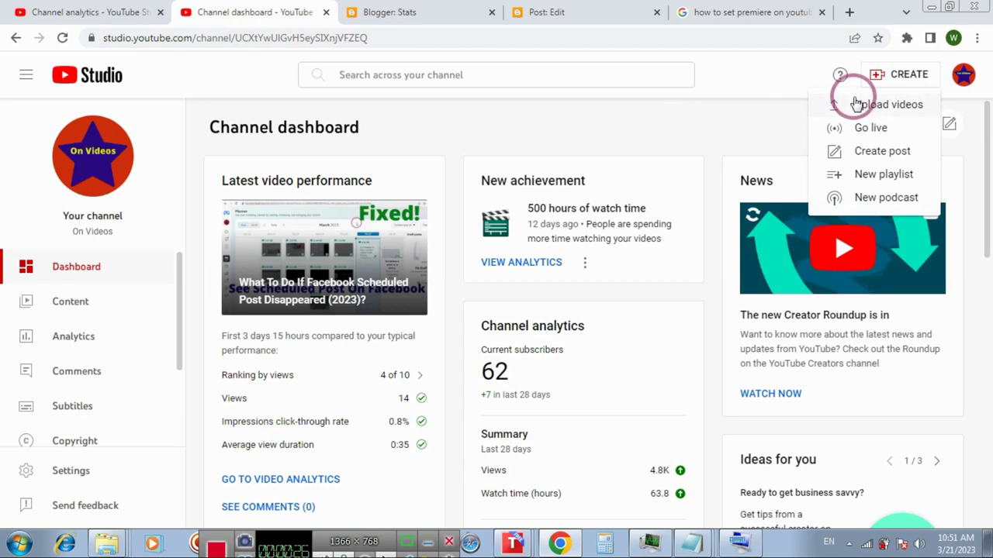
click(850, 106)
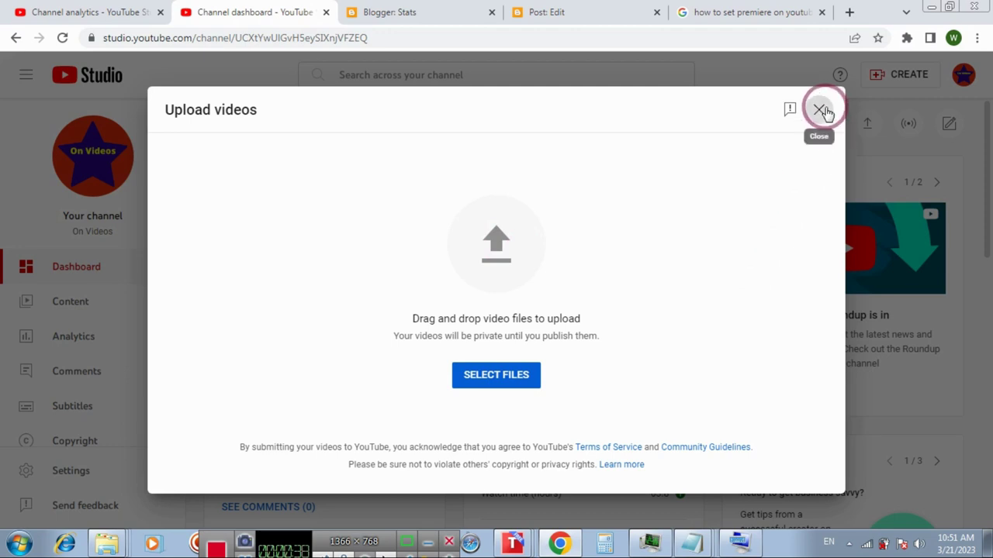
click(821, 110)
Step: Advance the Facebook-followers video's upload past details, video elements and checks
click(149, 8)
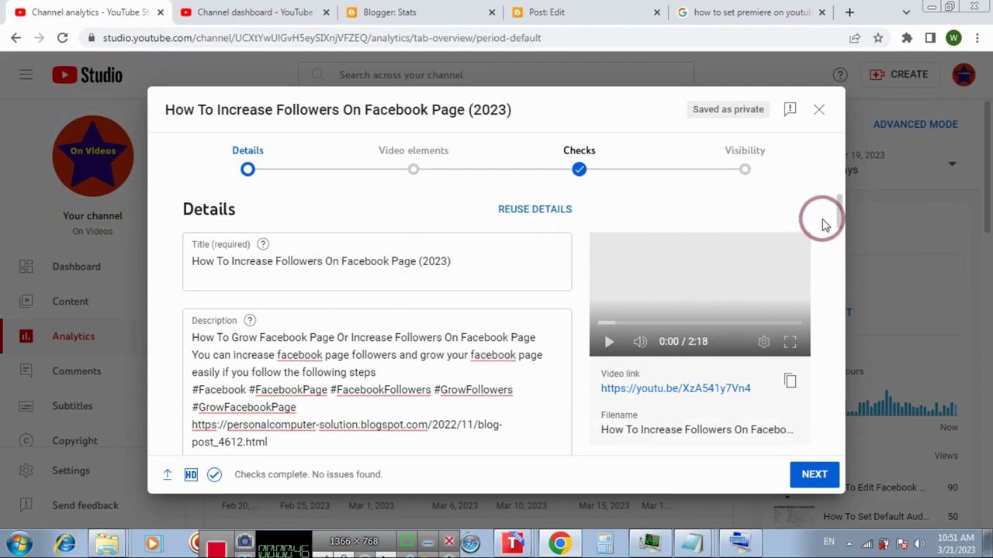
drag(838, 219, 839, 240)
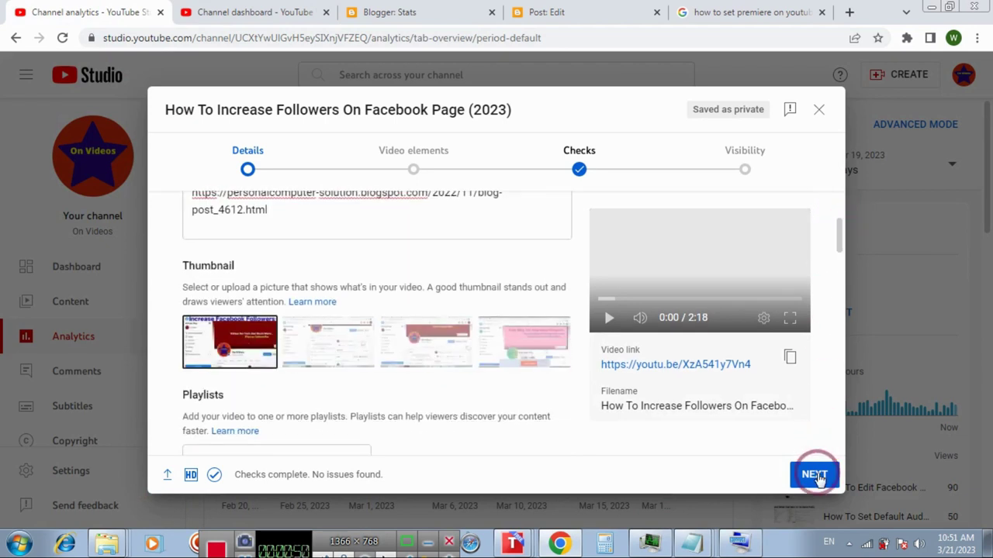
click(816, 476)
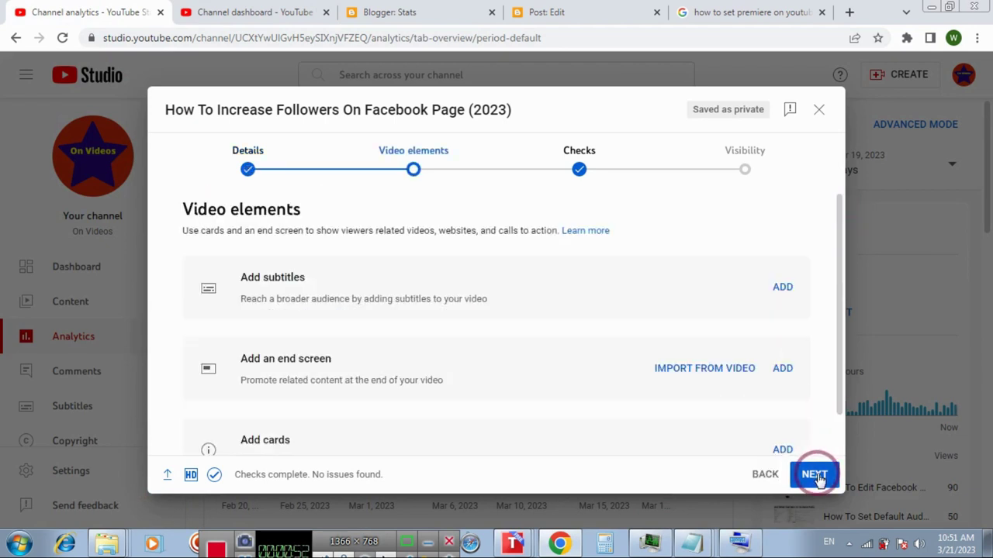
click(816, 476)
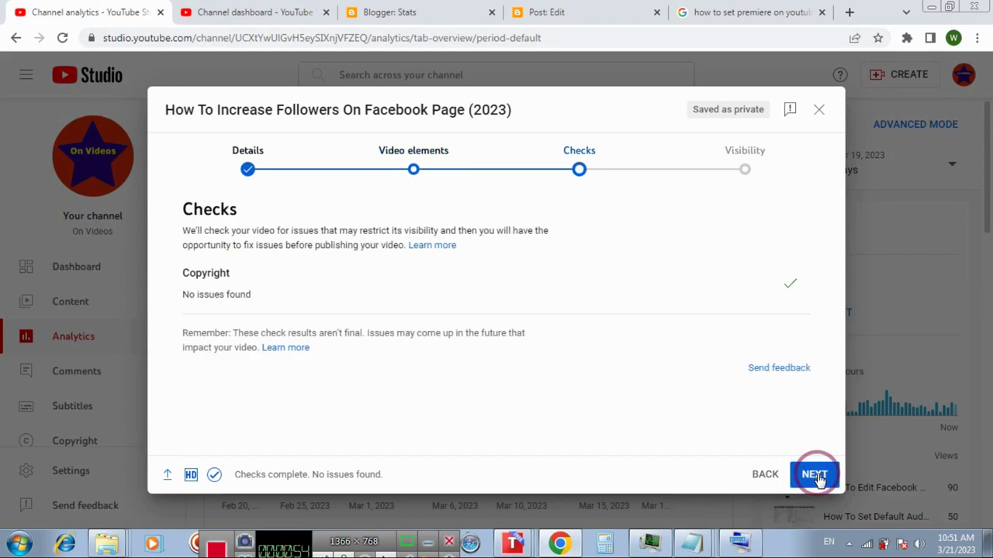
click(816, 475)
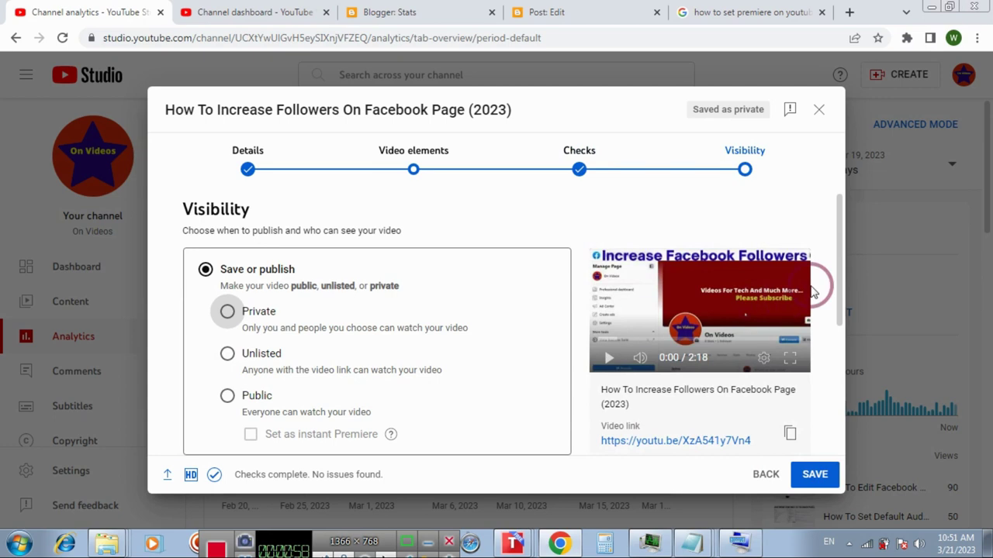
Step: Set the video's visibility to Public and tick Set as instant Premiere
drag(846, 281, 836, 397)
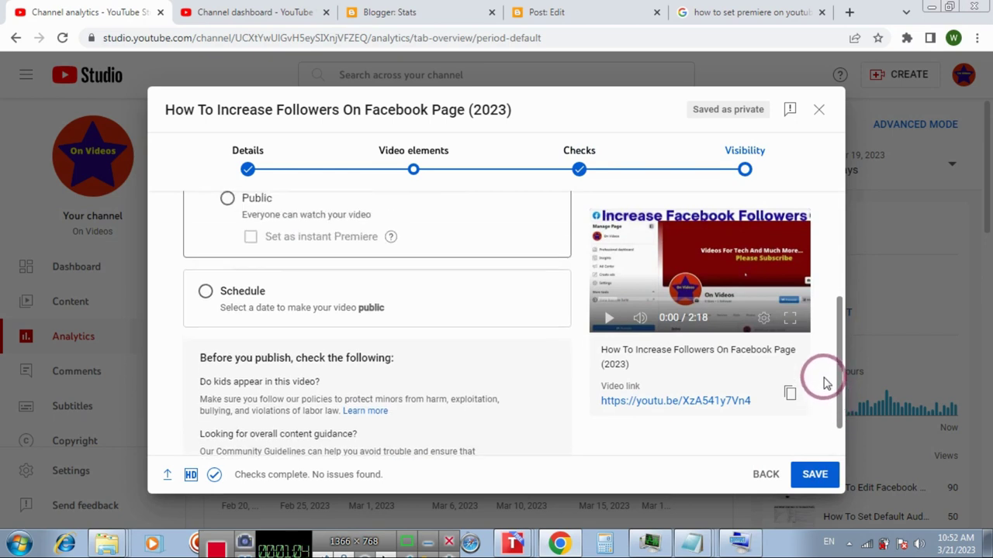
mouse_move(835, 397)
mouse_down()
mouse_move(824, 369)
mouse_move(285, 288)
mouse_move(230, 387)
mouse_up()
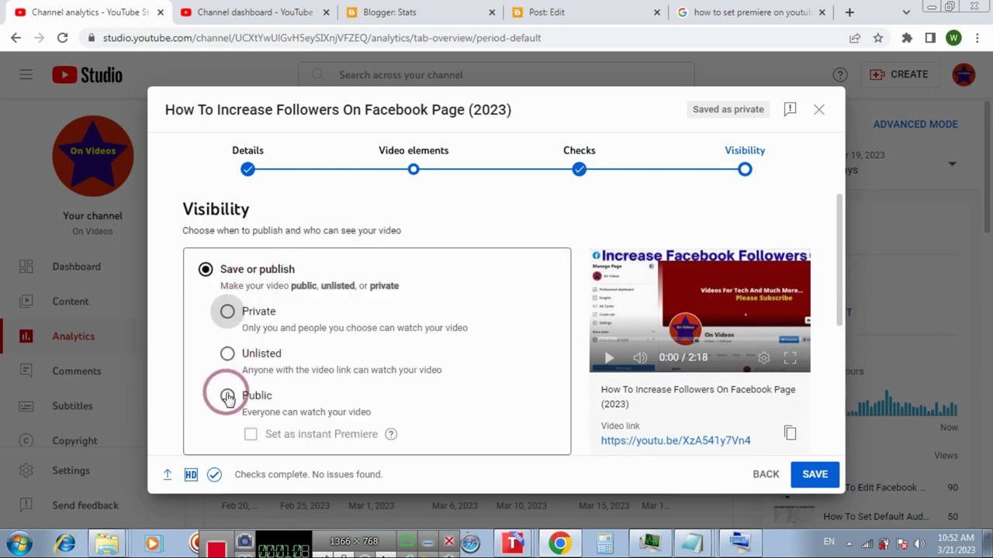
click(227, 397)
click(251, 438)
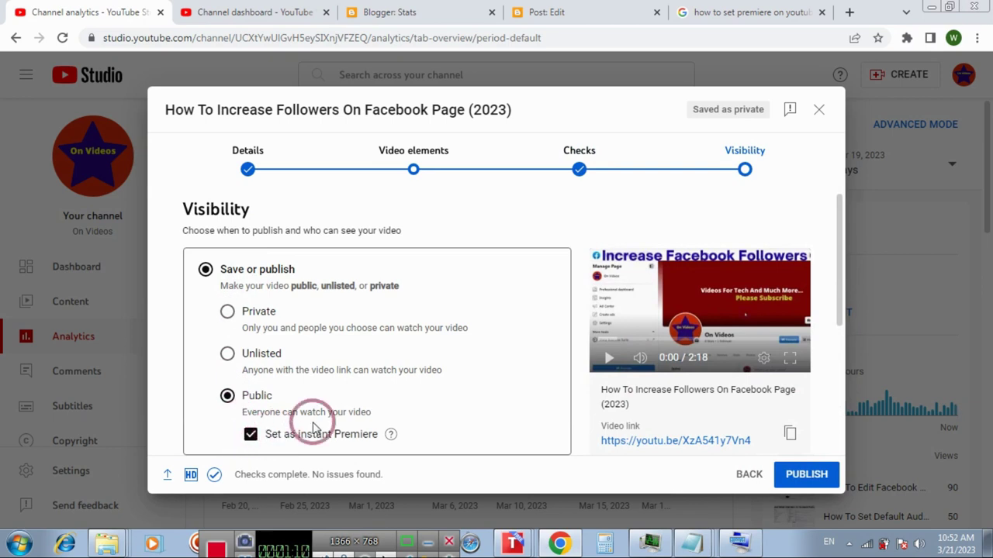
Step: Show the help explanation for instant Premiere
click(392, 435)
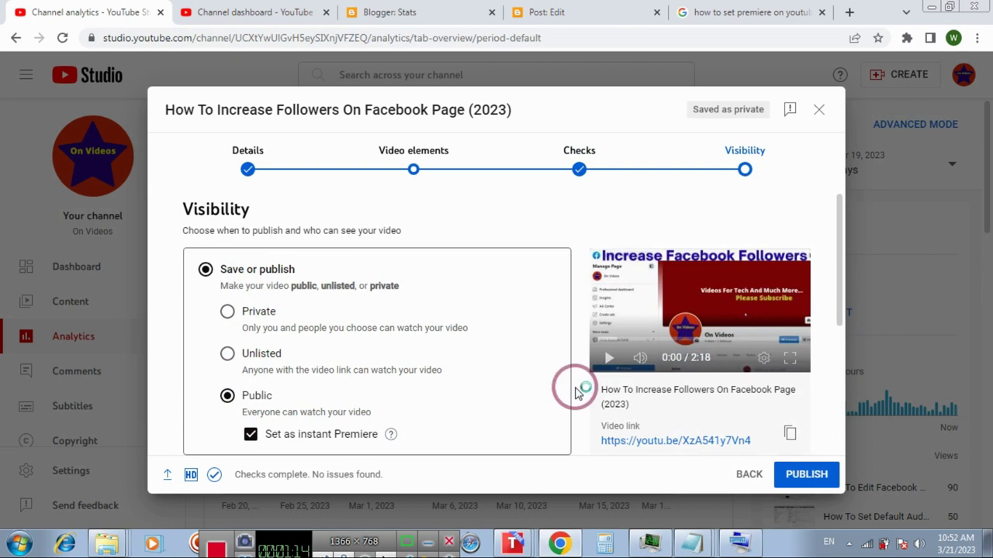
mouse_move(391, 437)
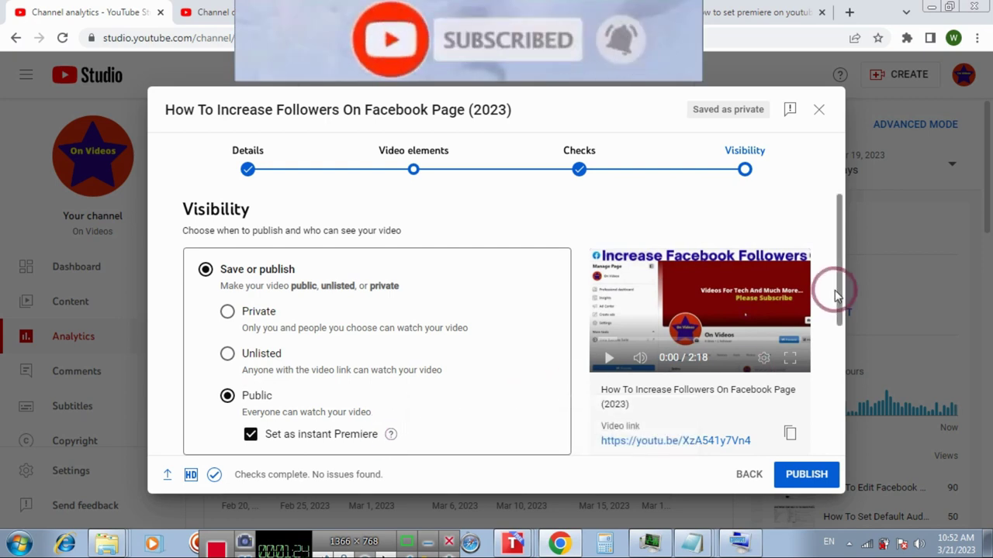
mouse_move(836, 295)
mouse_down()
mouse_move(855, 346)
mouse_move(846, 403)
mouse_up()
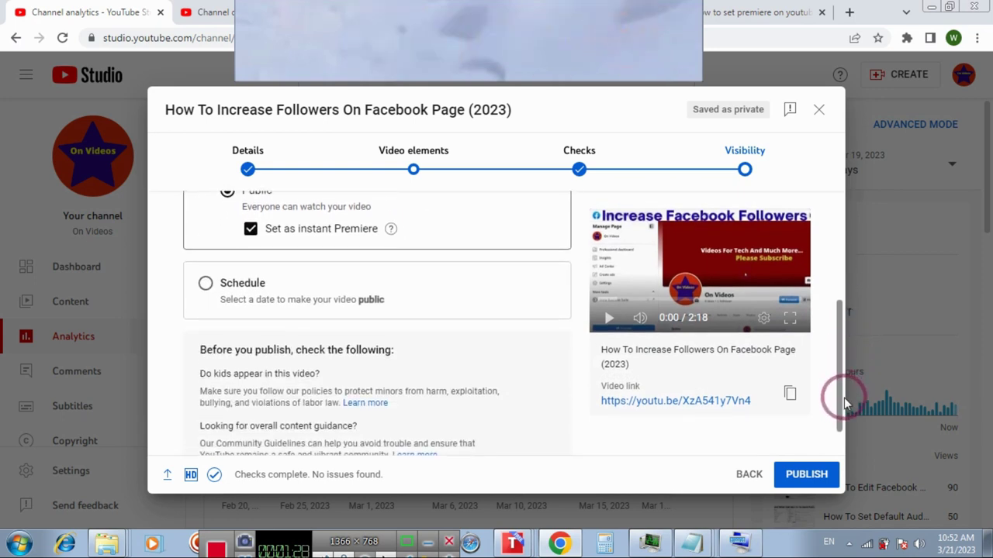
Step: Schedule the video as a Premiere for Mar 22, 2023, 12:00 AM and bring up its countdown setup
click(601, 365)
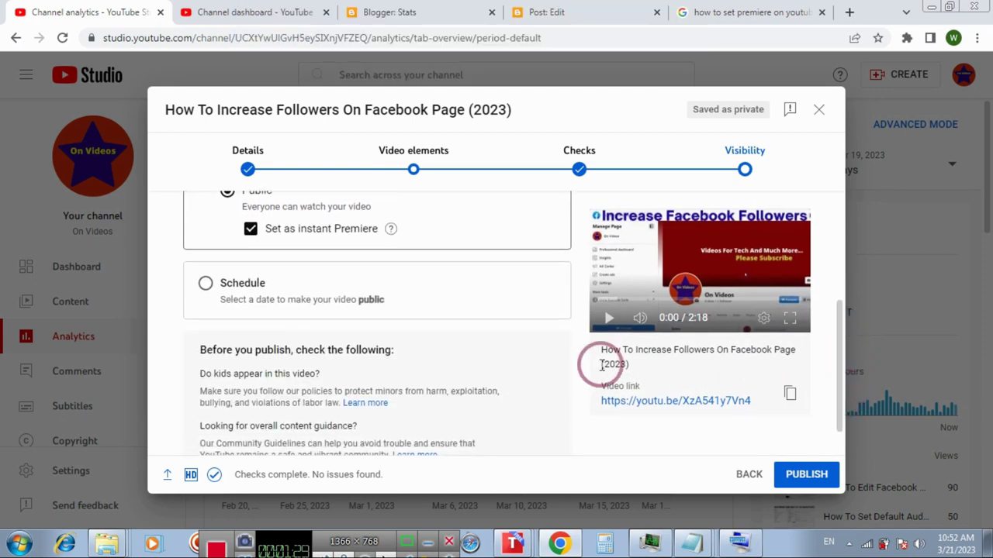
click(206, 285)
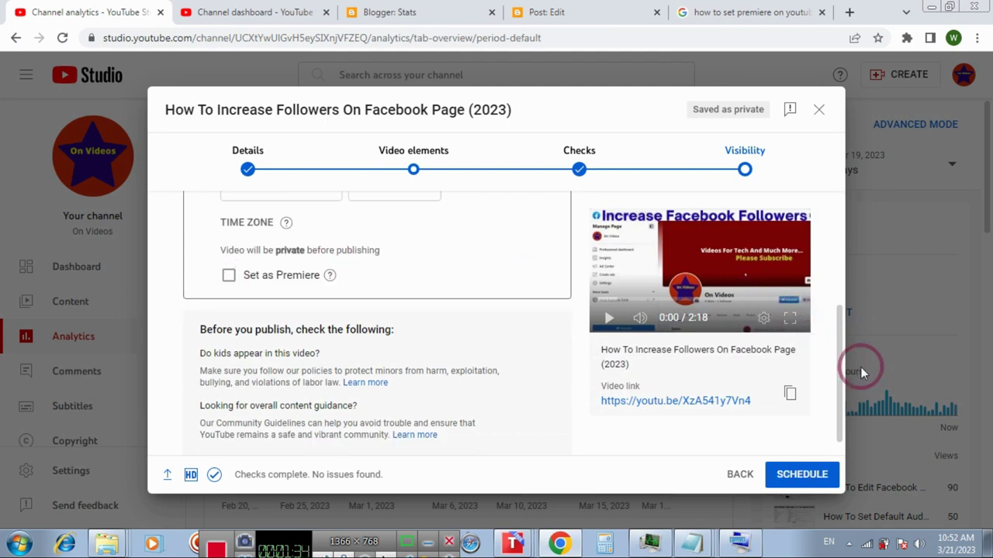
mouse_move(847, 370)
mouse_down()
mouse_move(815, 265)
mouse_move(823, 317)
mouse_up()
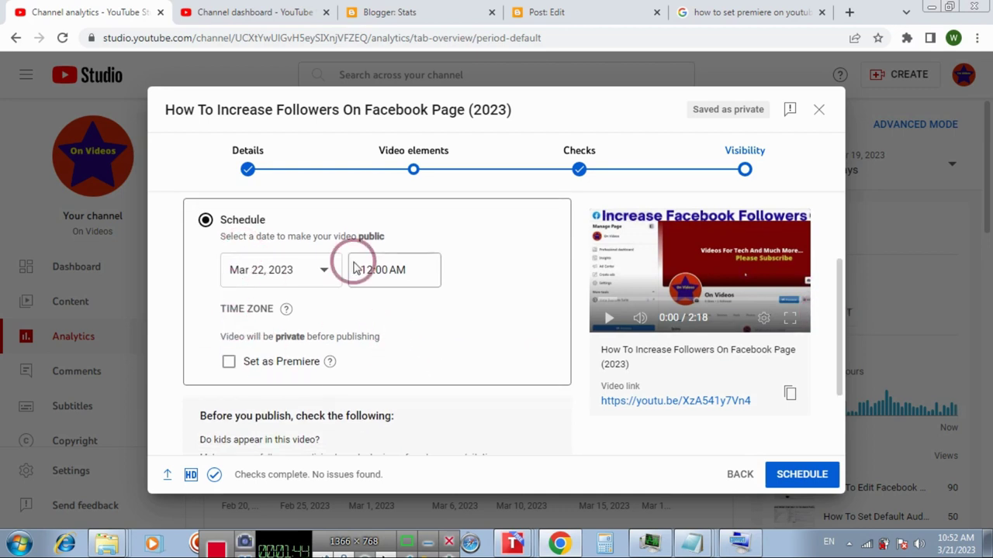
click(228, 365)
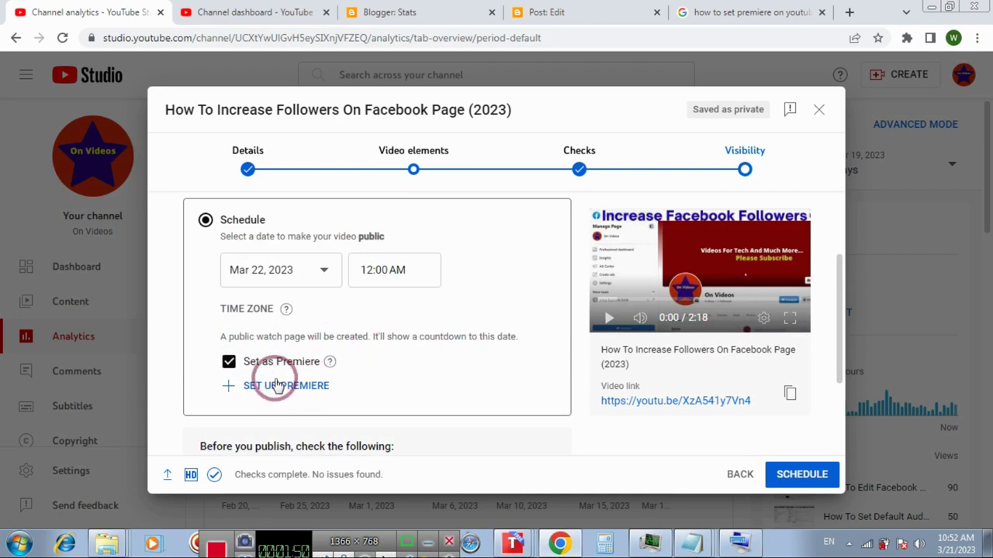
click(277, 386)
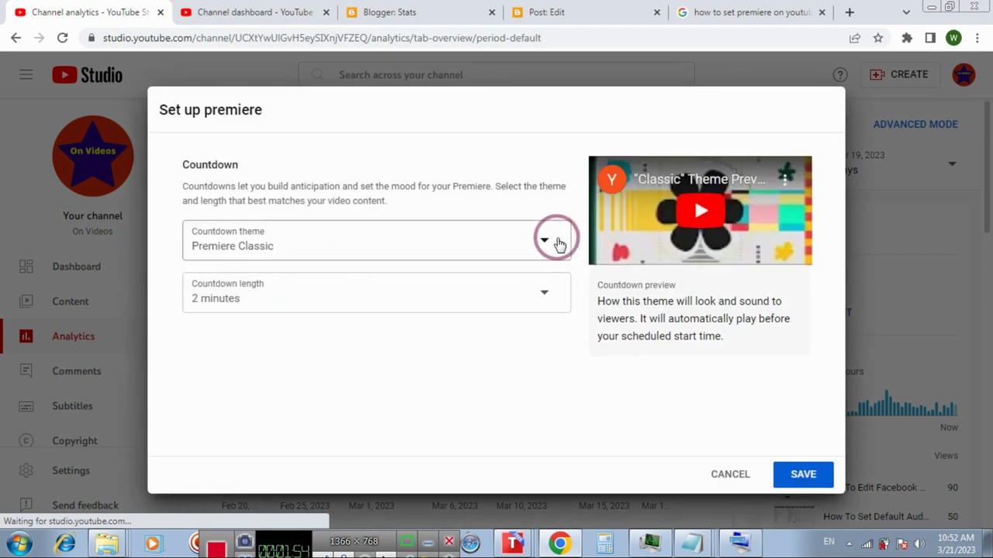
Step: Browse the countdown lengths and themes, keep Premiere Classic, and close the setup unsaved
click(546, 295)
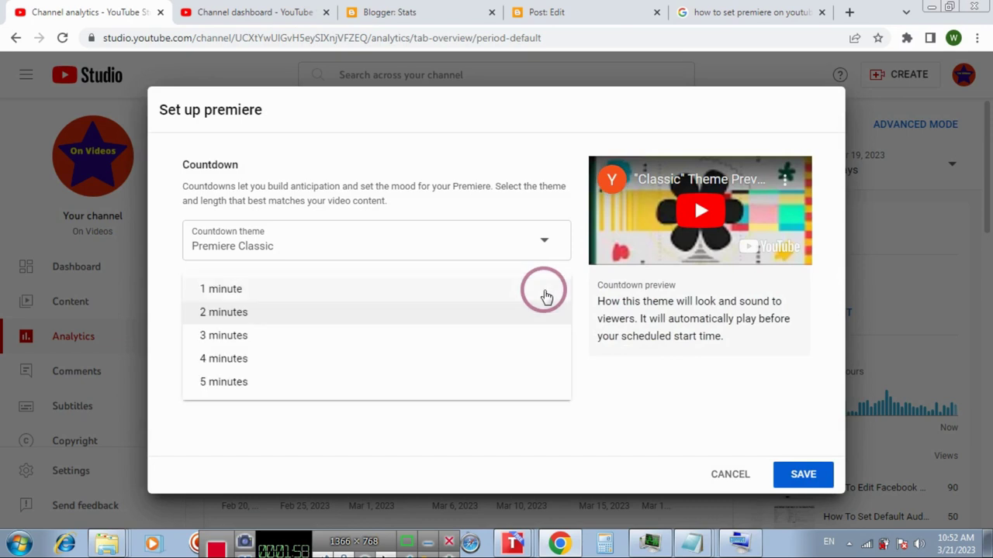
click(496, 242)
click(496, 242)
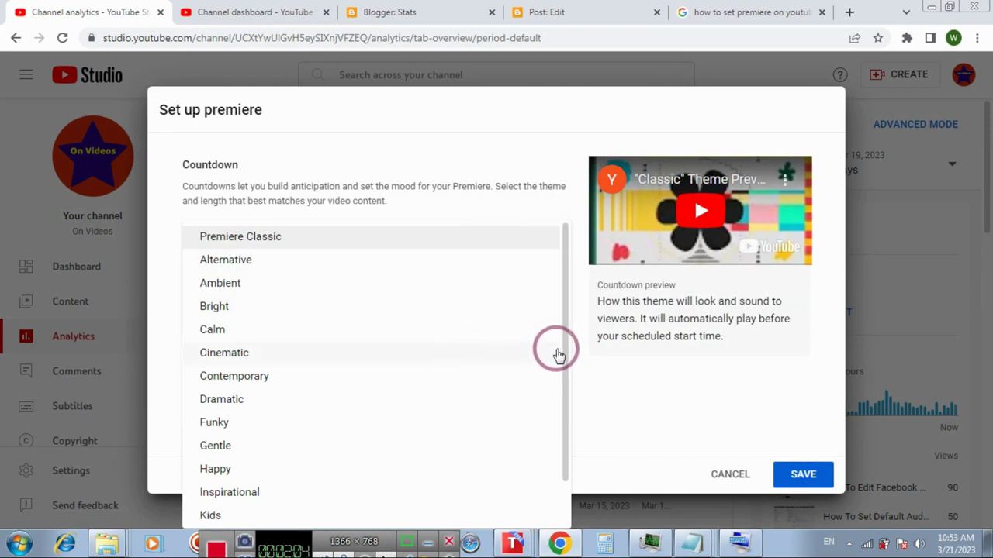
drag(564, 313, 590, 418)
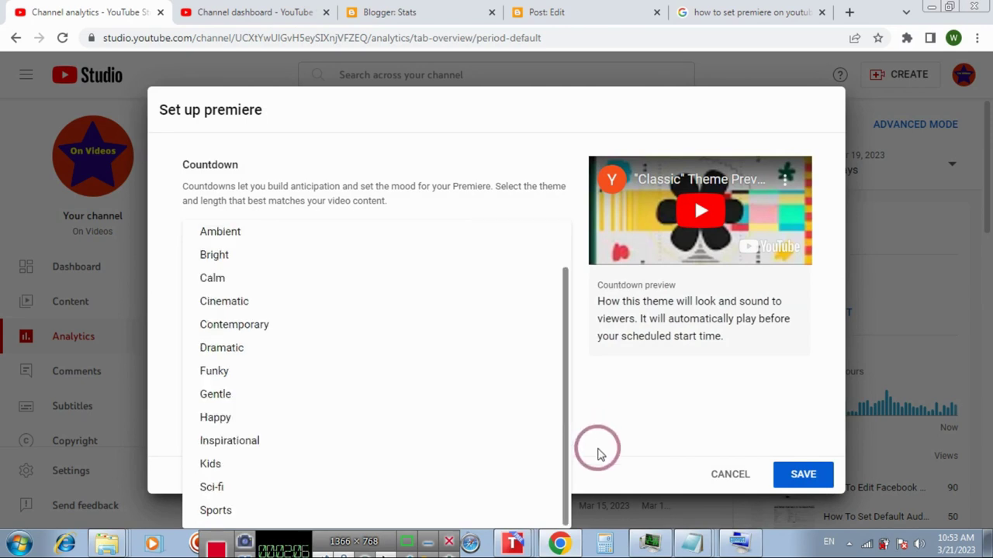
drag(598, 454, 567, 240)
click(561, 145)
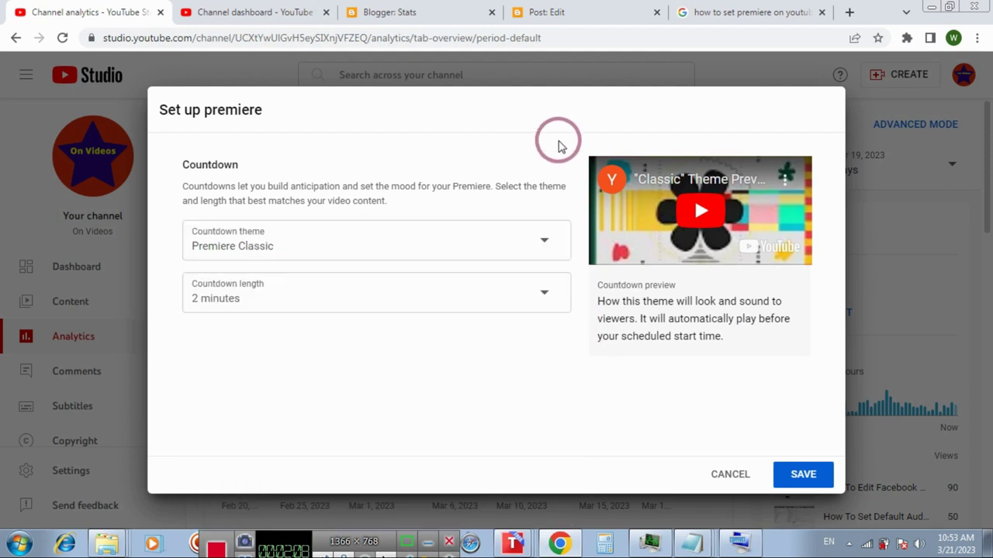
click(750, 473)
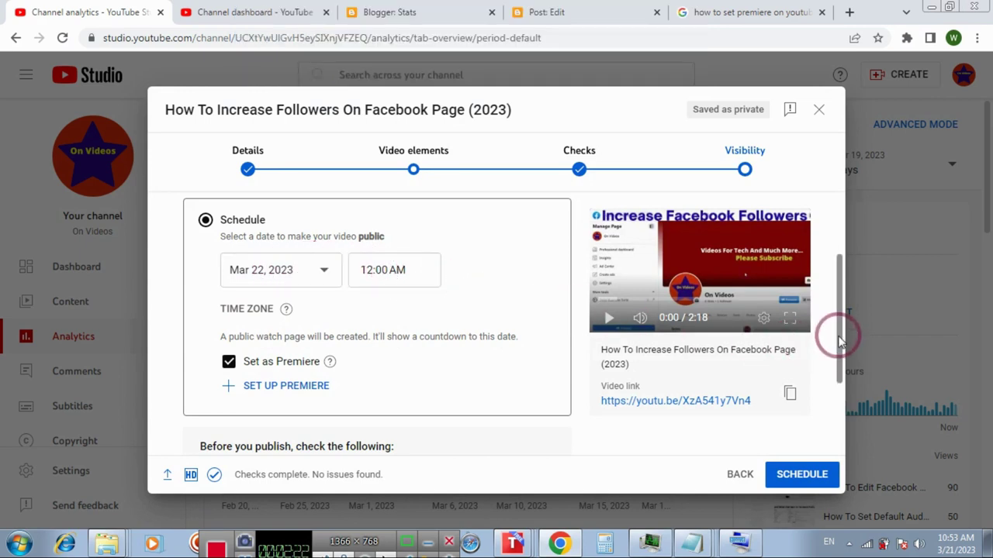
Step: Switch back to publishing now as a Public instant Premiere and publish the video
scroll(832, 333, up, 2)
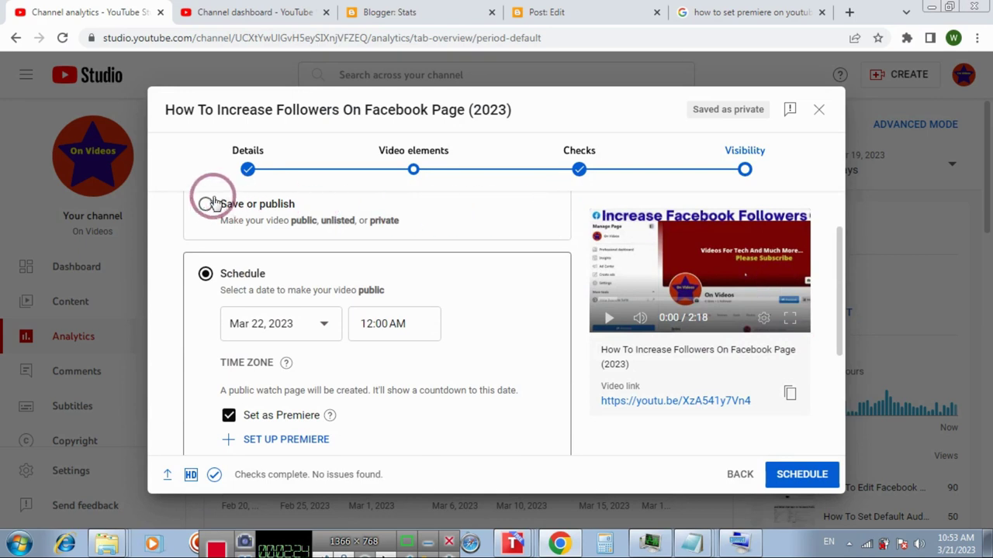
click(205, 206)
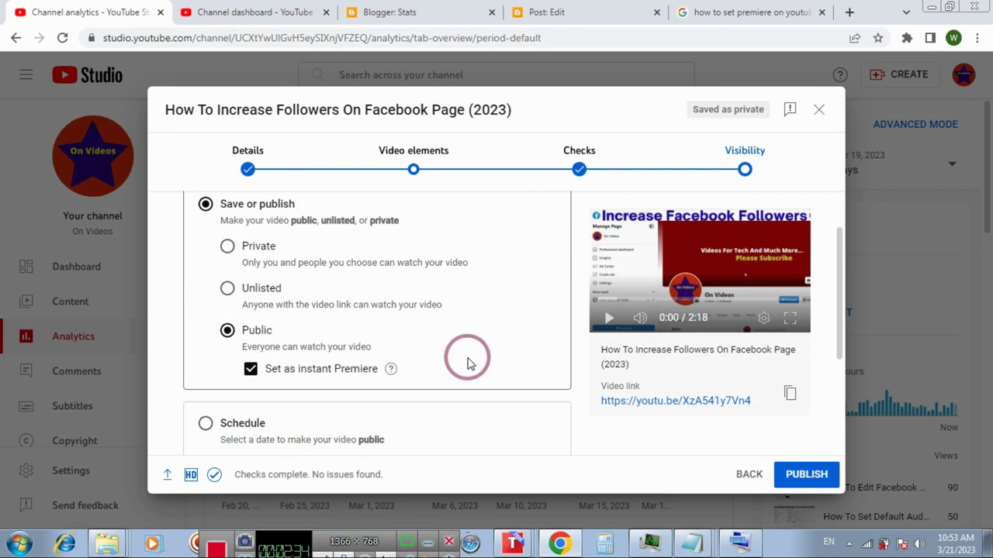
click(807, 474)
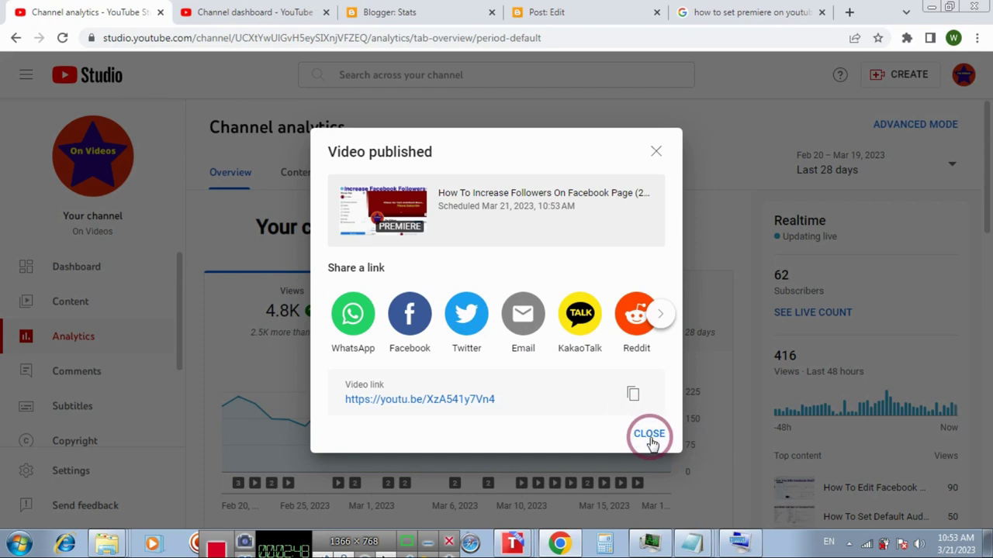
Step: Dismiss the Video published confirmation, go to channel Content, and open the video's watch page
click(650, 436)
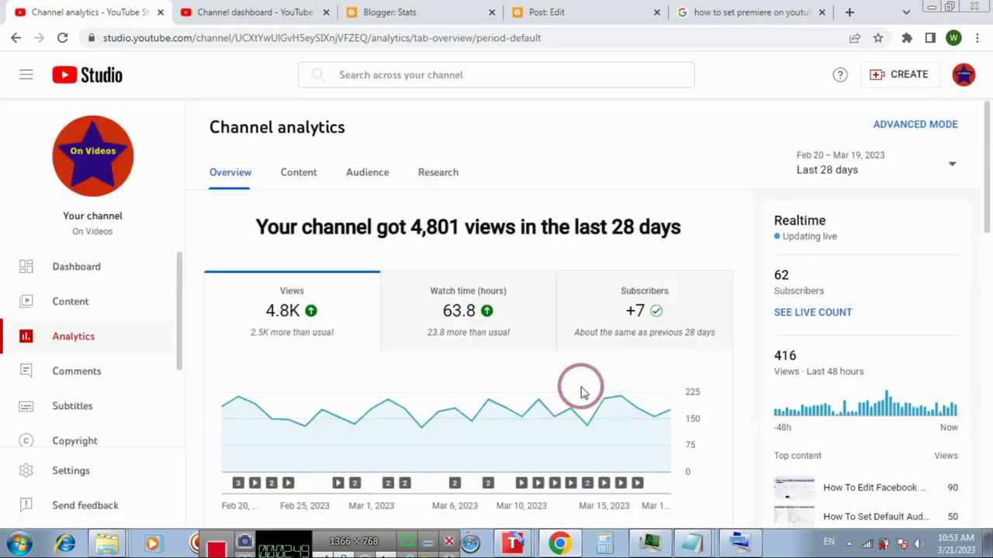
click(94, 305)
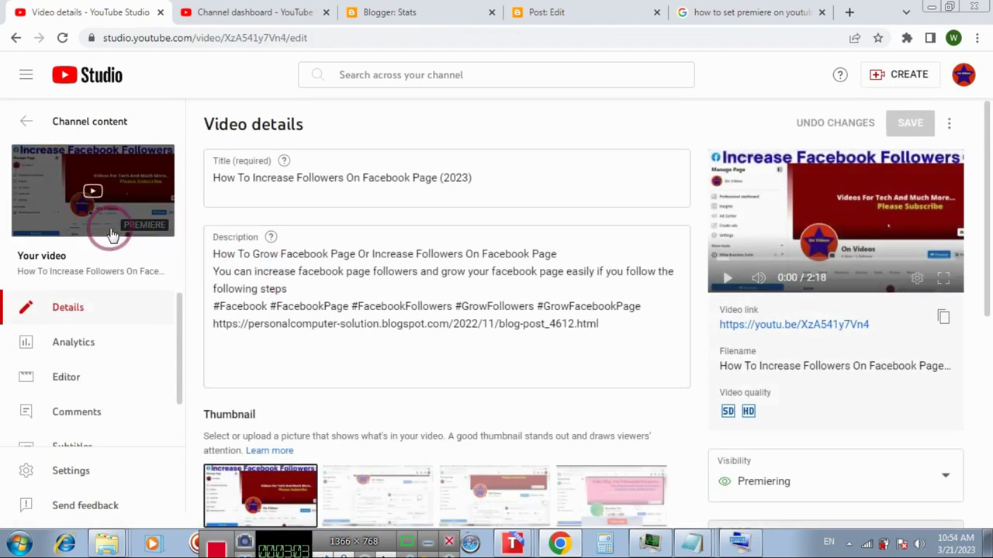
click(106, 208)
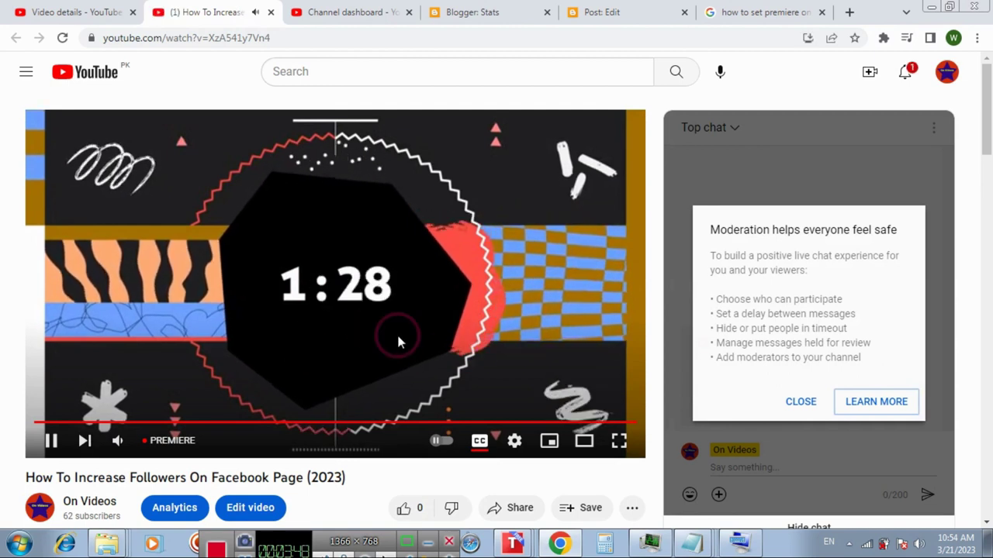
Step: Play the Premiere countdown muted and dismiss the chat moderation notice
click(40, 442)
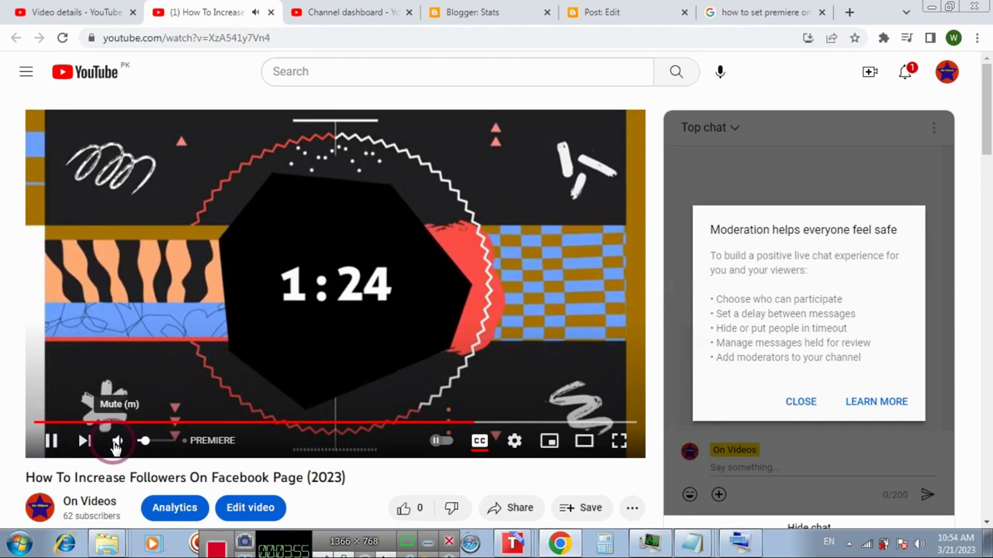
click(117, 441)
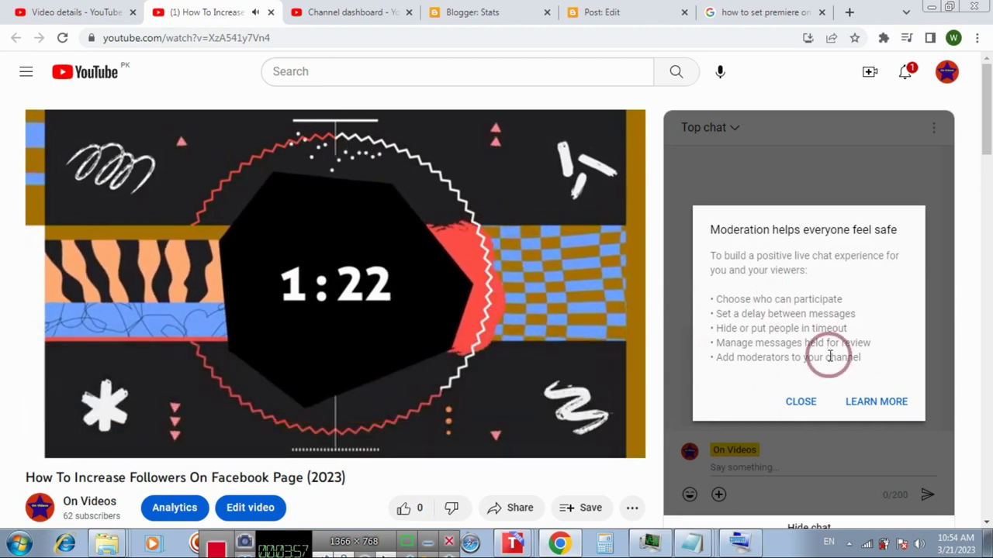
click(799, 402)
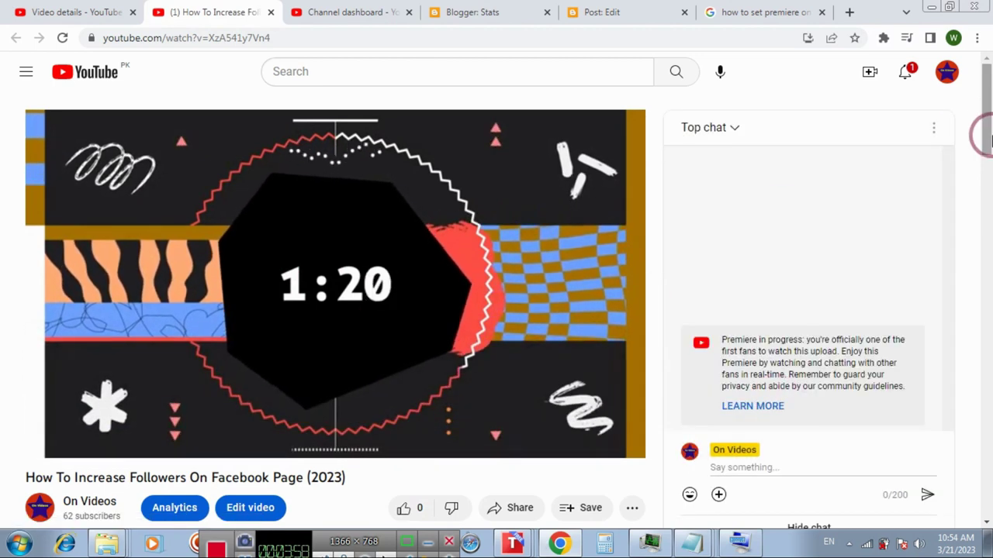
drag(987, 109, 989, 139)
scroll(289, 496, up, 2)
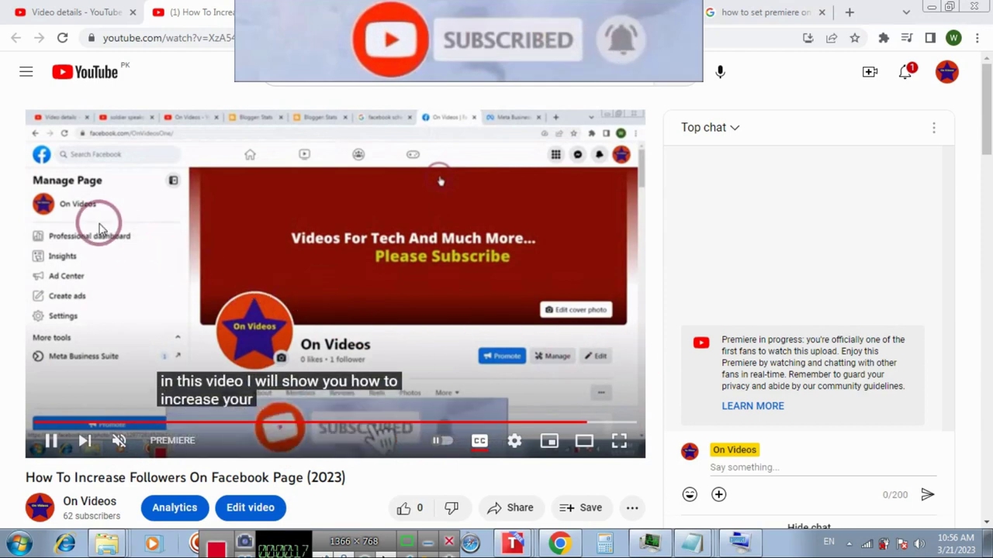
Step: Check the video's Studio details, return to the watch page, and turn captions off
click(58, 8)
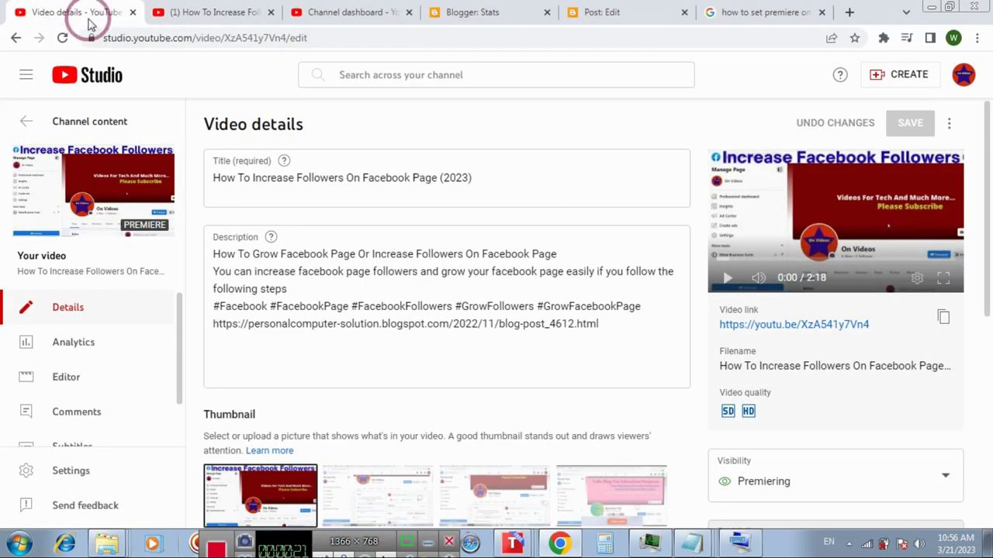
click(173, 13)
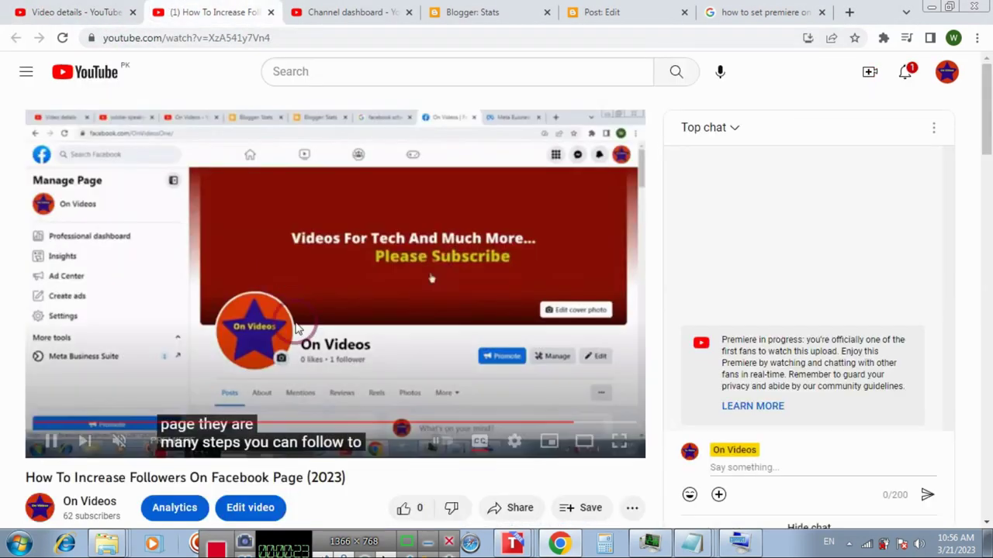
click(481, 439)
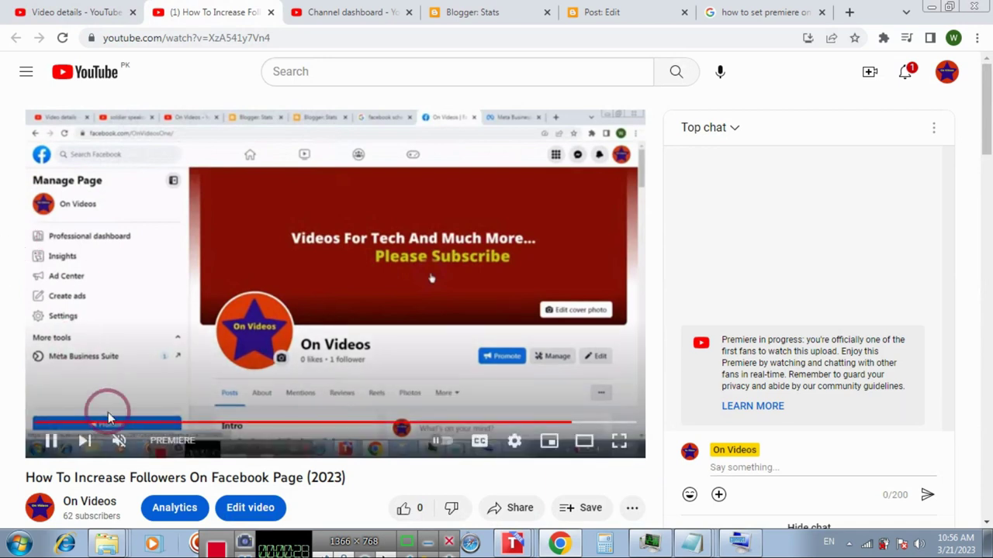
Step: Review the video's Studio details, then check the Premiere on its watch page
click(47, 11)
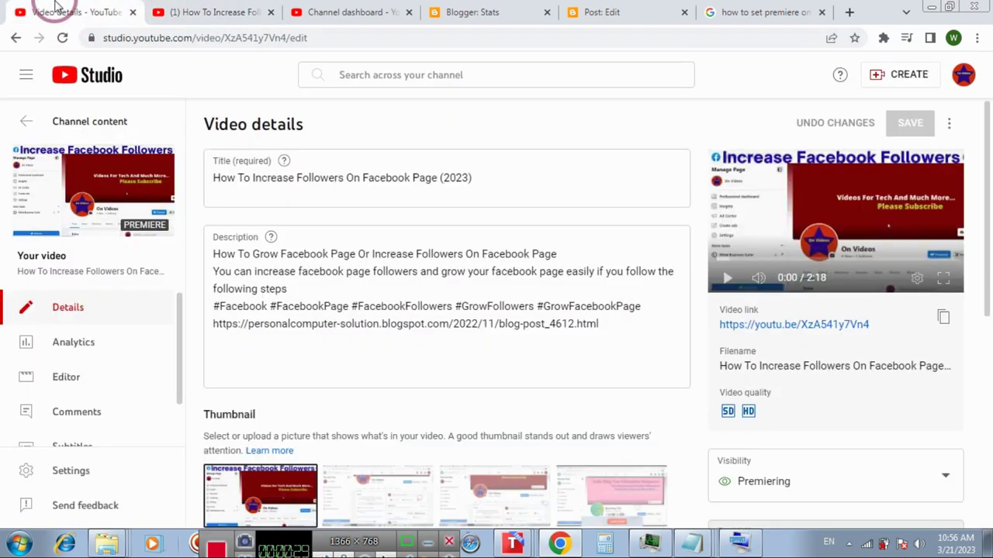
scroll(989, 318, down, 2)
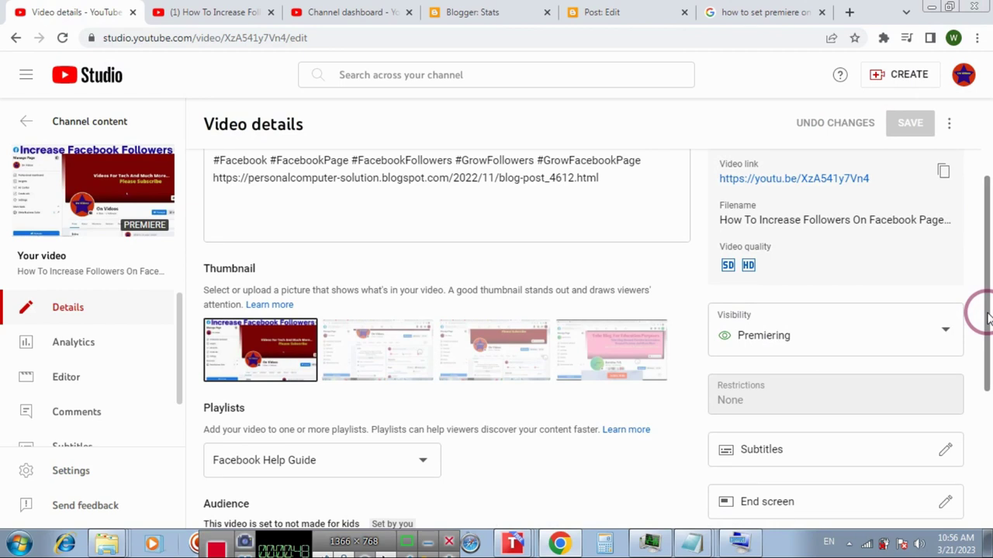
drag(989, 318, 979, 178)
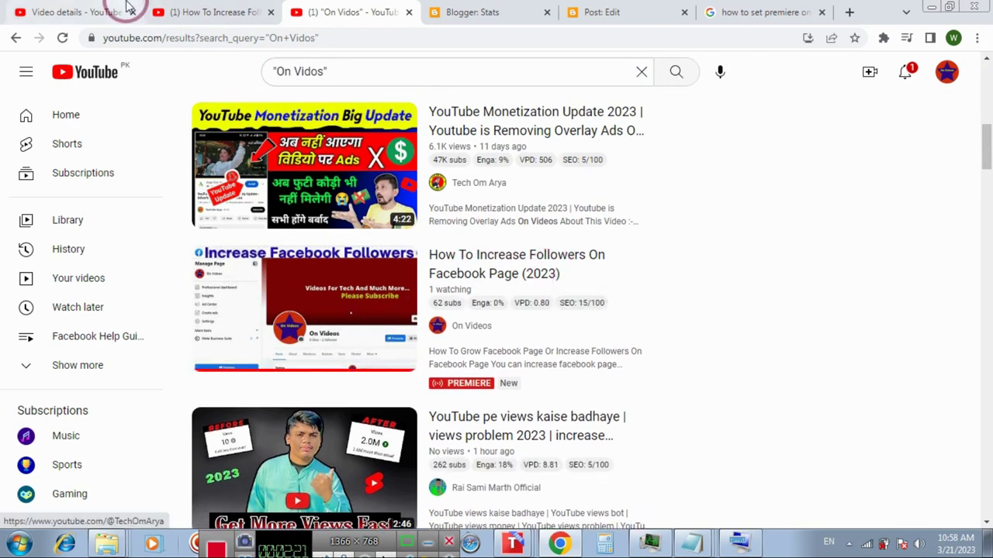
click(185, 10)
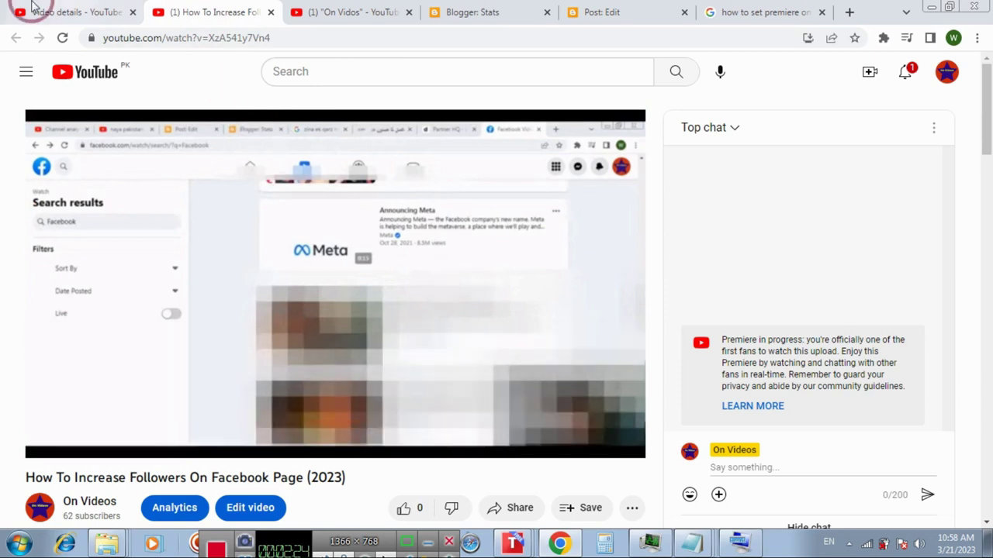
Step: Return to the channel's video list in Studio, then open the 'On Vidos' search results
click(23, 8)
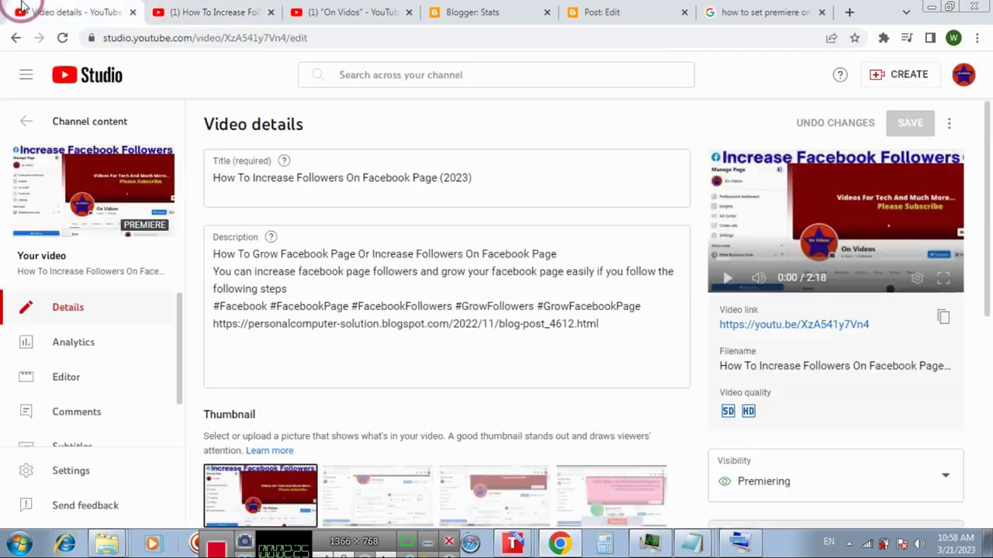
click(36, 123)
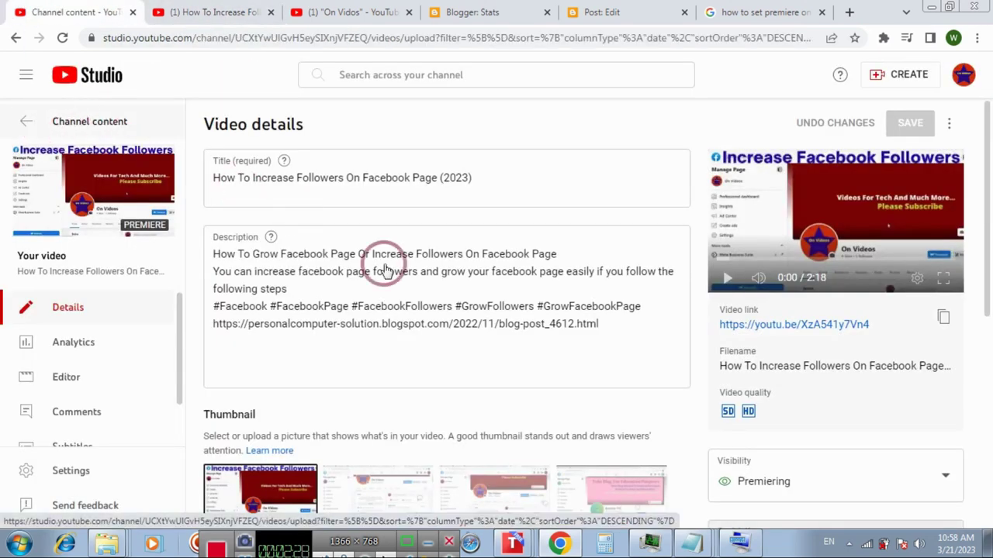
click(351, 12)
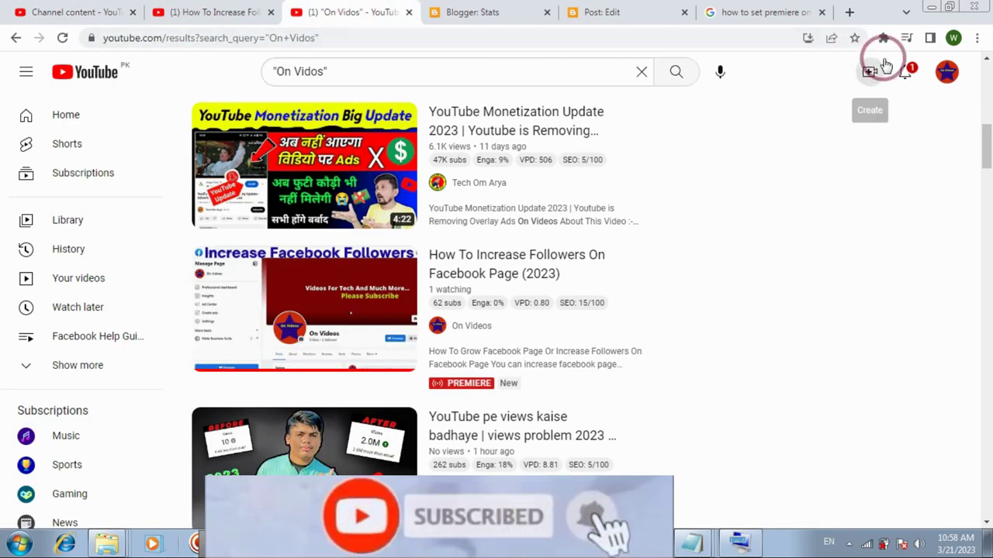